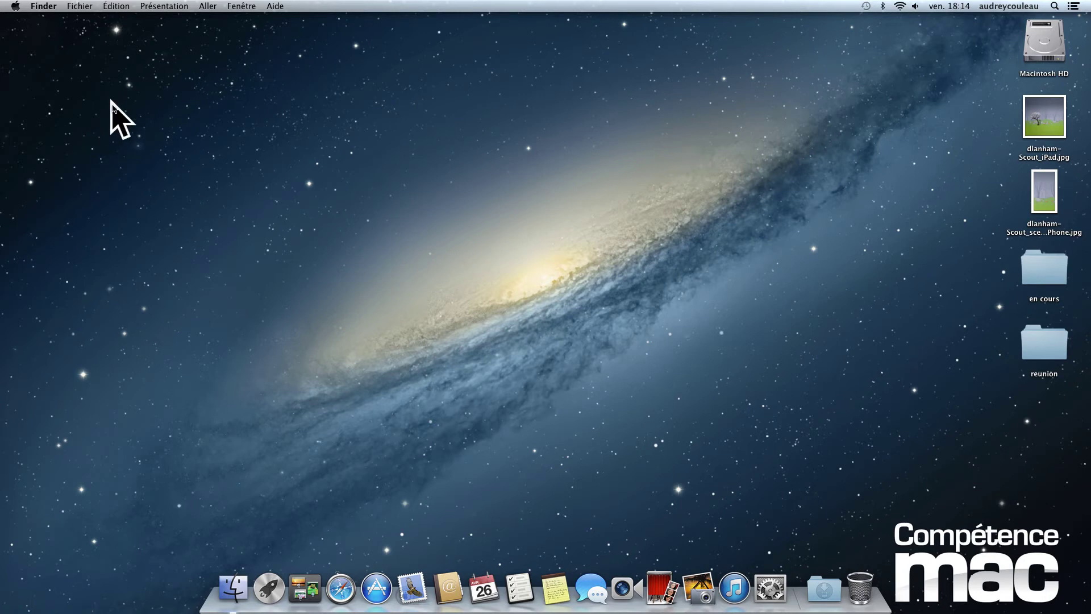
# Step: Open the desktop's view options, enlarge the icons to 92 × 92 and reduce the grid spacing by one small notch
pyautogui.click(169, 6)
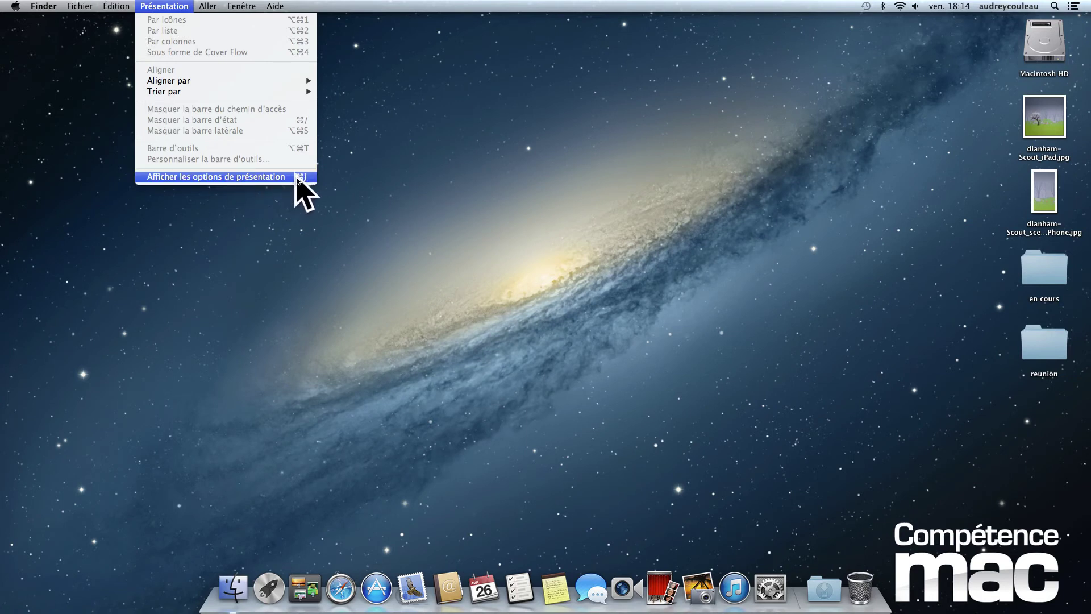
pyautogui.click(240, 178)
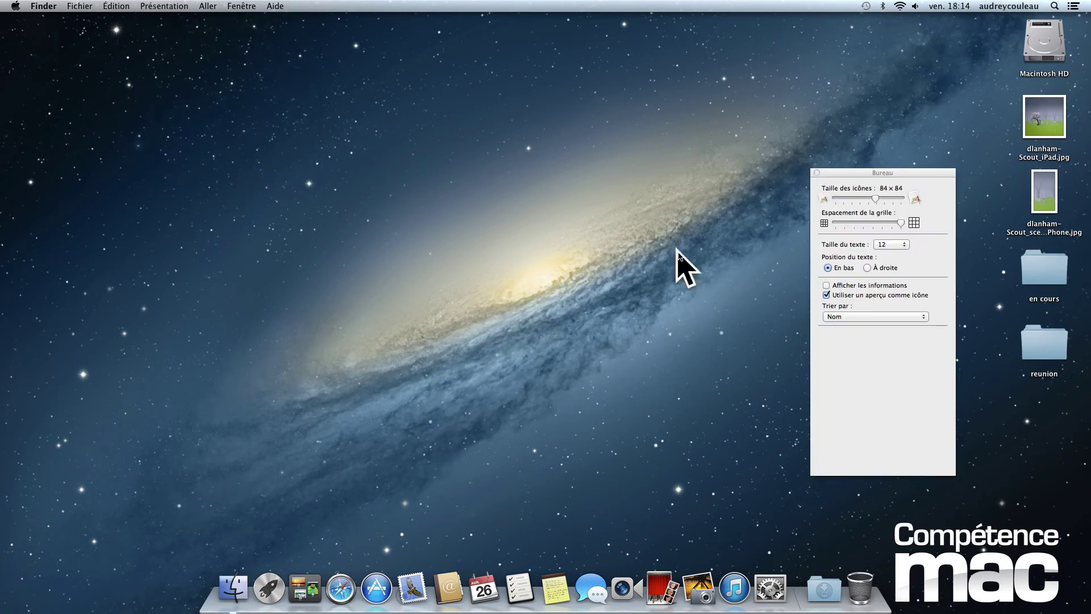
pyautogui.moveTo(860, 174); pyautogui.dragTo(838, 147)
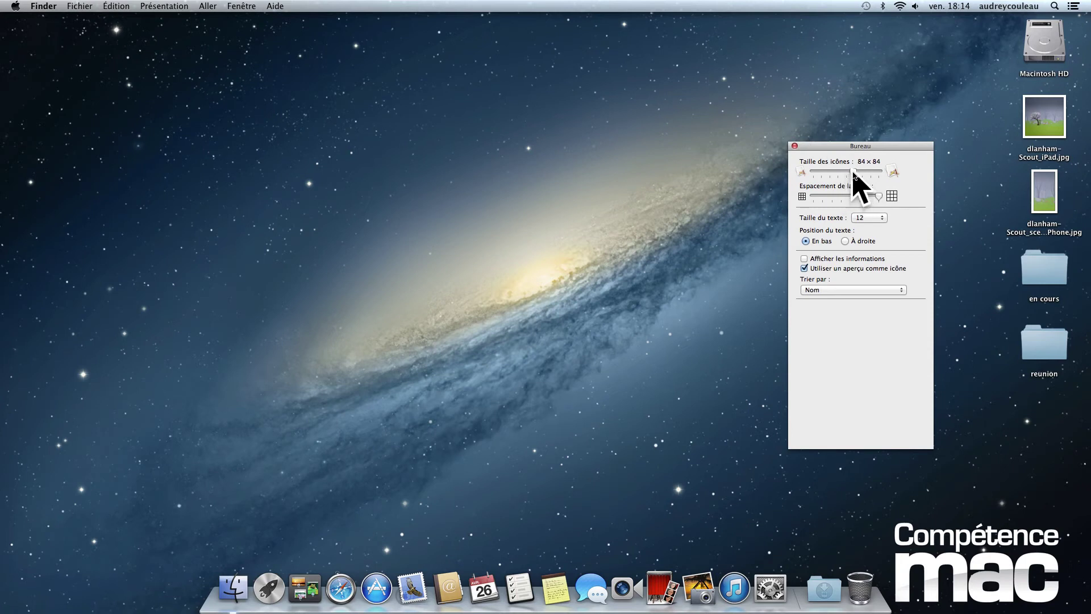
pyautogui.moveTo(853, 173); pyautogui.dragTo(867, 198)
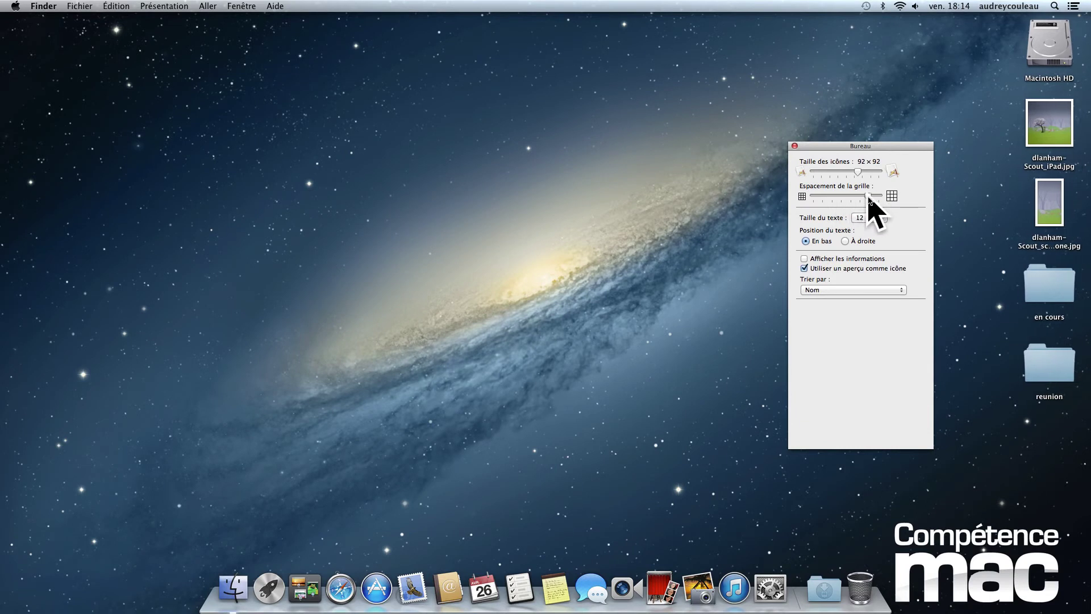
# Step: Keep the label text size at 12 and try the label position "À droite" before restoring "En bas"
pyautogui.click(864, 219)
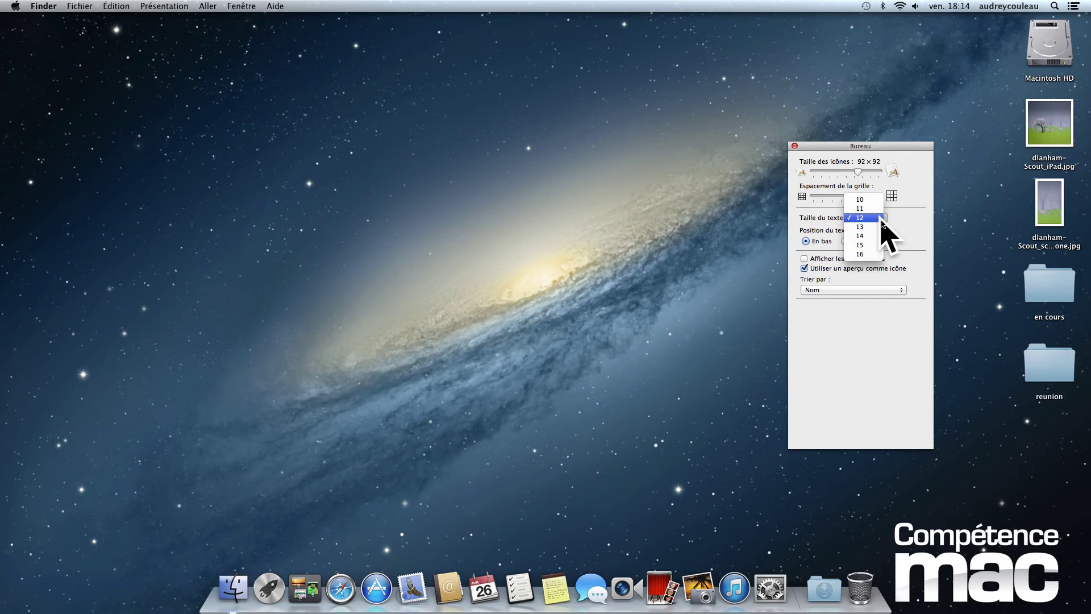
pyautogui.click(879, 222)
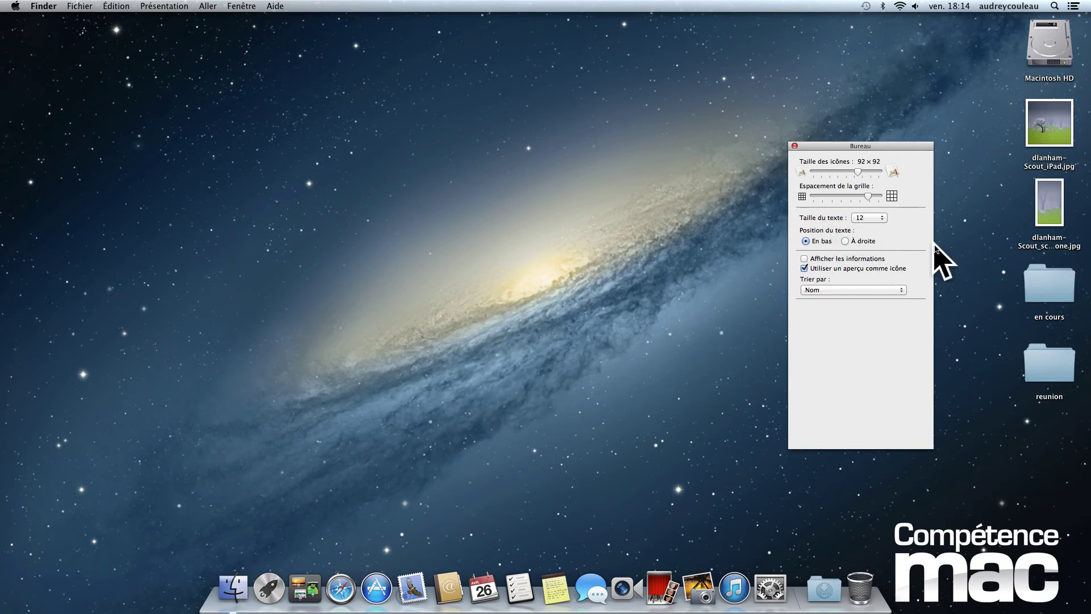
pyautogui.click(844, 241)
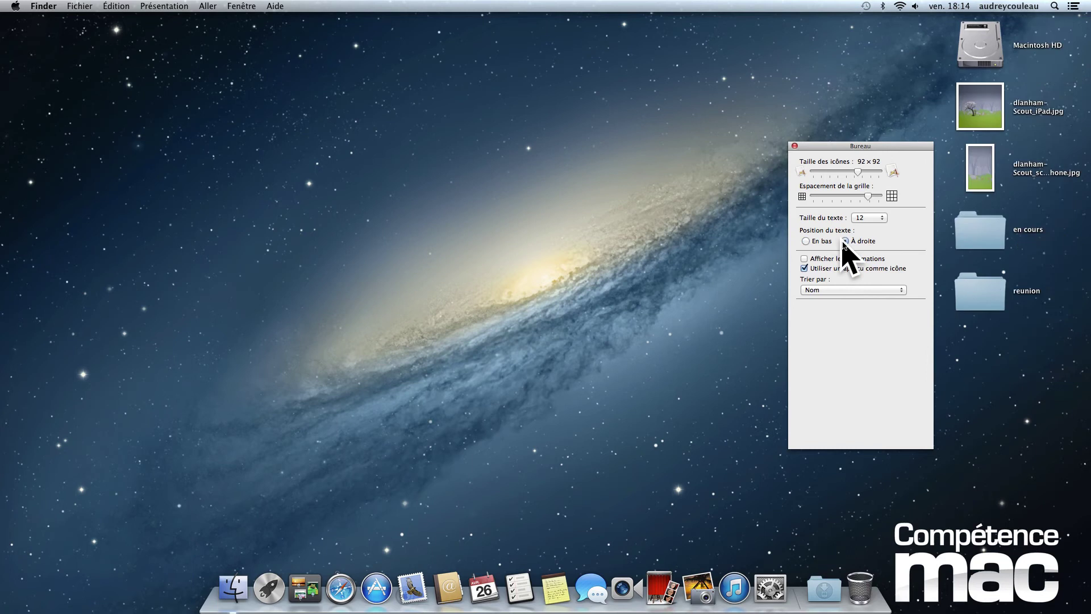
pyautogui.click(814, 241)
# Step: Tighten the icon grid spacing slightly while temporarily showing the item information under the desktop icons
pyautogui.click(829, 260)
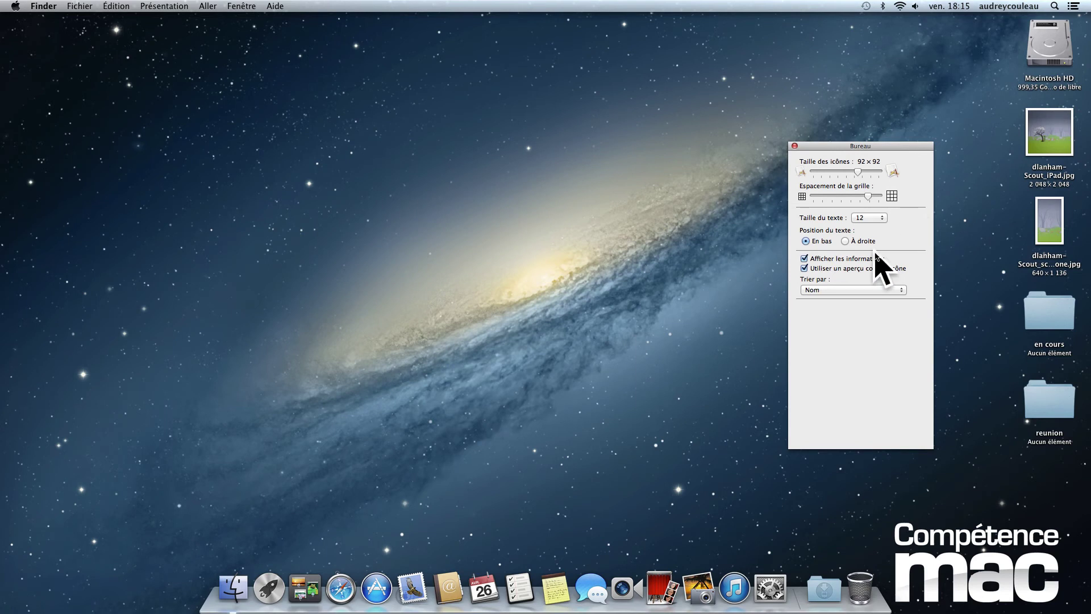
pyautogui.moveTo(869, 197)
pyautogui.mouseDown()
pyautogui.moveTo(852, 199)
pyautogui.moveTo(909, 198)
pyautogui.moveTo(861, 197)
pyautogui.mouseUp()
pyautogui.click(830, 260)
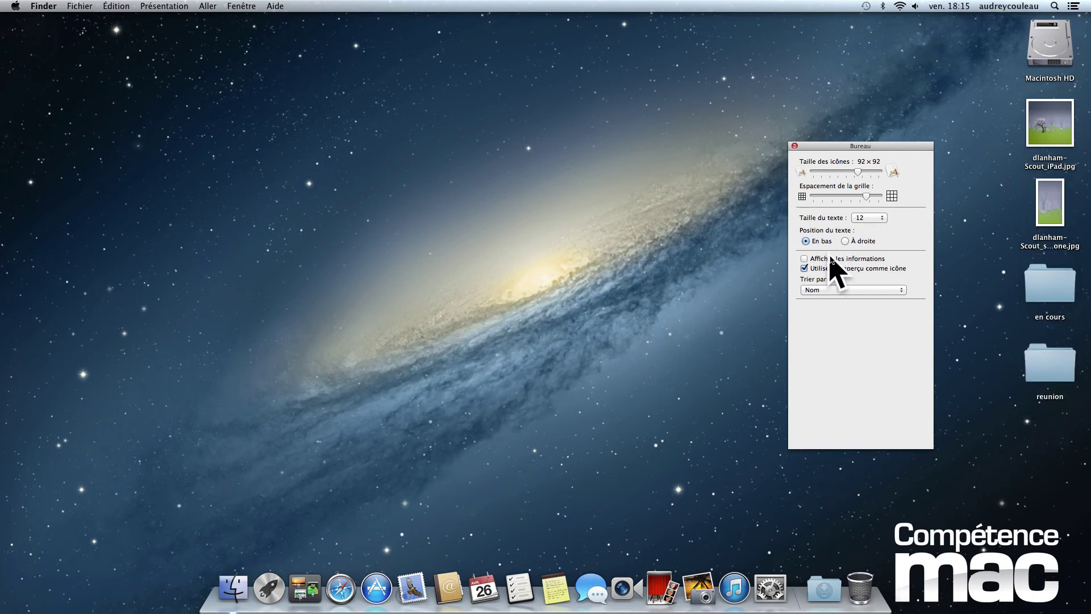
# Step: Try displaying the image files without preview icons and turn their previews back on
pyautogui.click(831, 269)
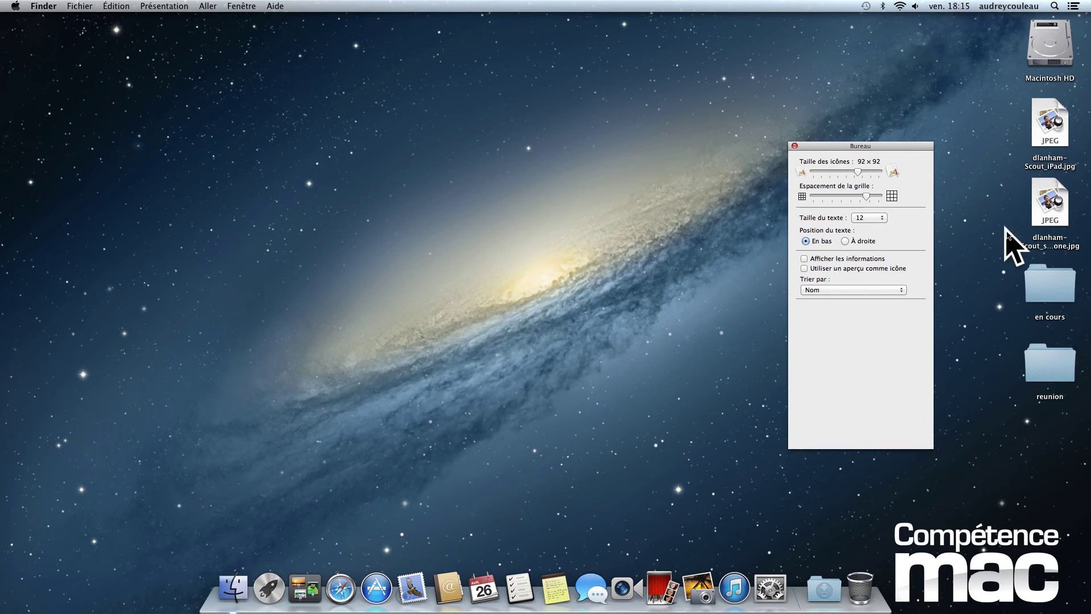
pyautogui.click(849, 268)
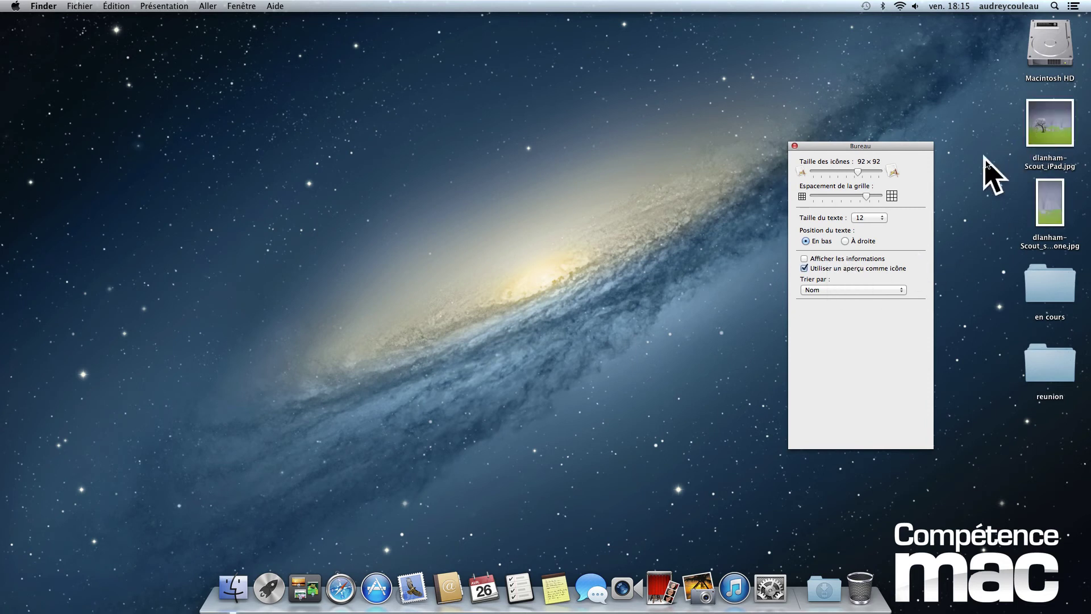
pyautogui.click(853, 269)
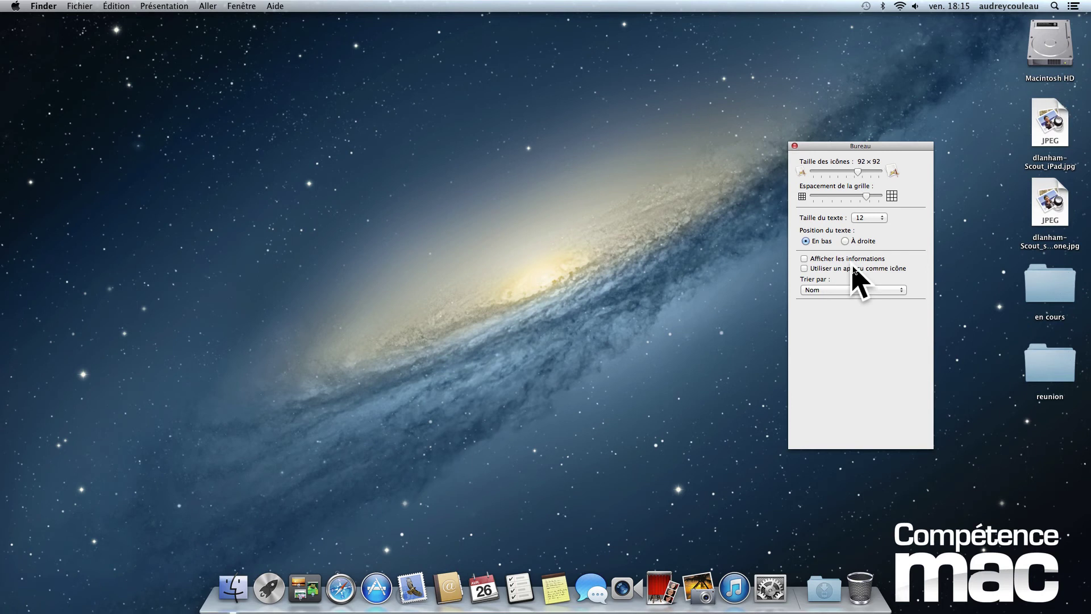
pyautogui.click(853, 269)
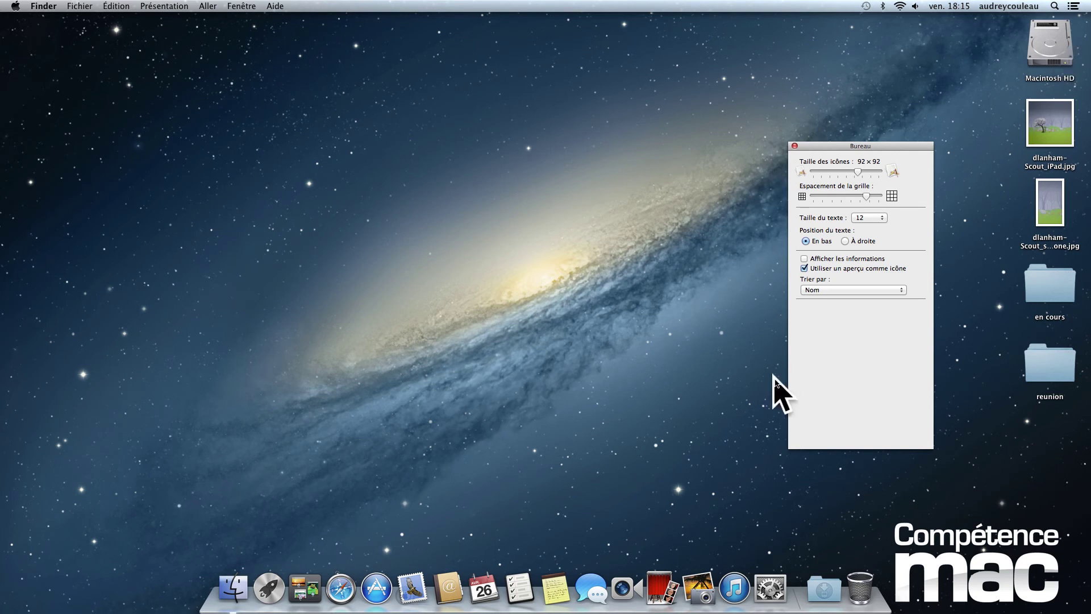
# Step: Try to move the Macintosh HD icon away from its sorted place toward the middle of the desktop
pyautogui.moveTo(1046, 46); pyautogui.dragTo(564, 142)
pyautogui.moveTo(1049, 51); pyautogui.dragTo(410, 174)
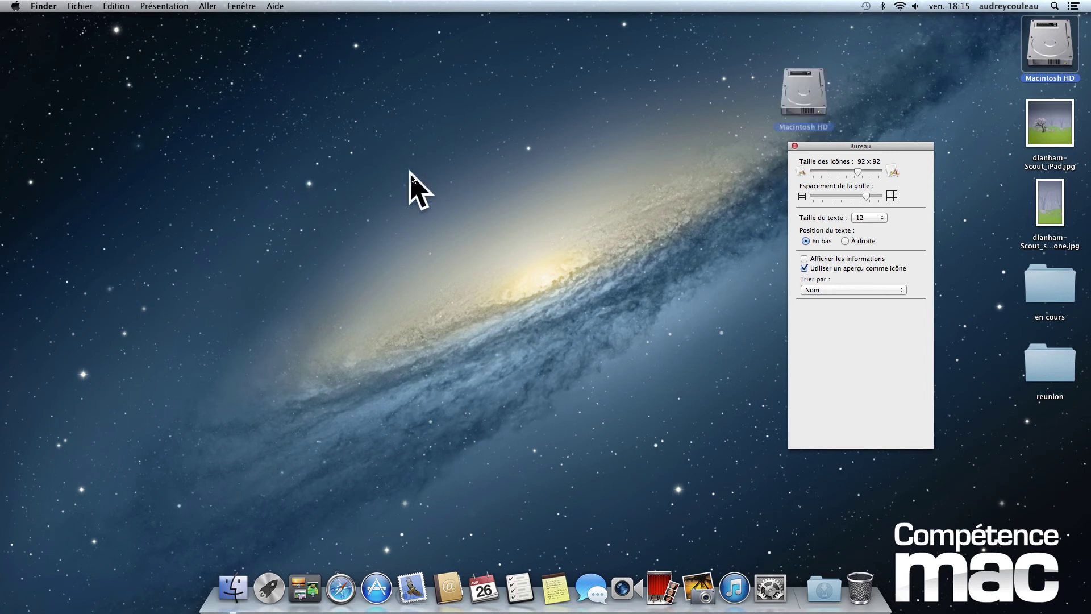
pyautogui.click(1005, 84)
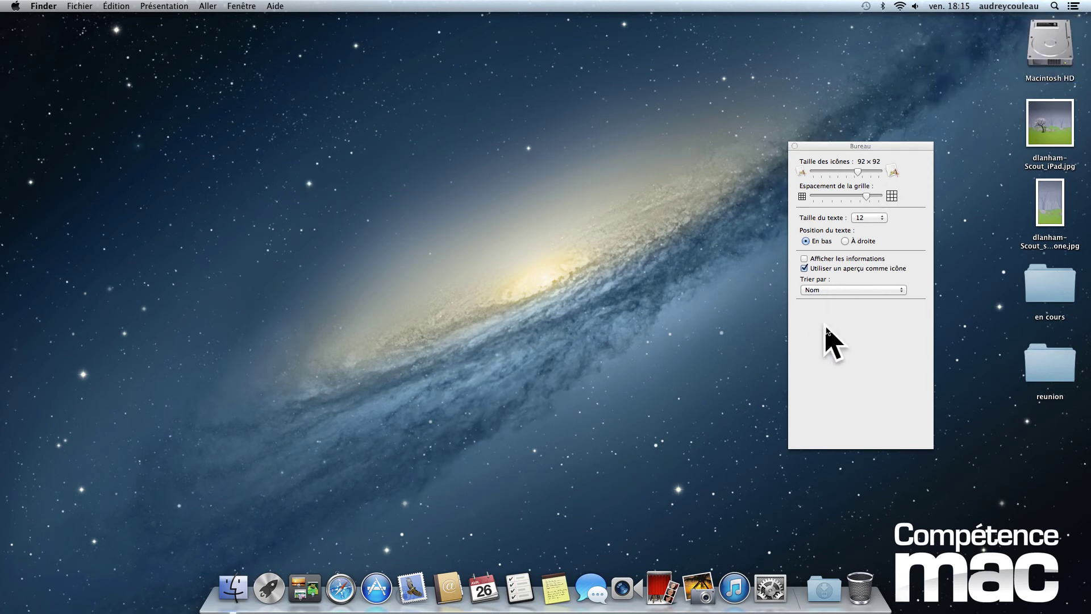
# Step: Set the desktop sorting to "Aucun" and freely reposition the Macintosh HD icon and the reunion folder
pyautogui.click(829, 291)
pyautogui.click(835, 260)
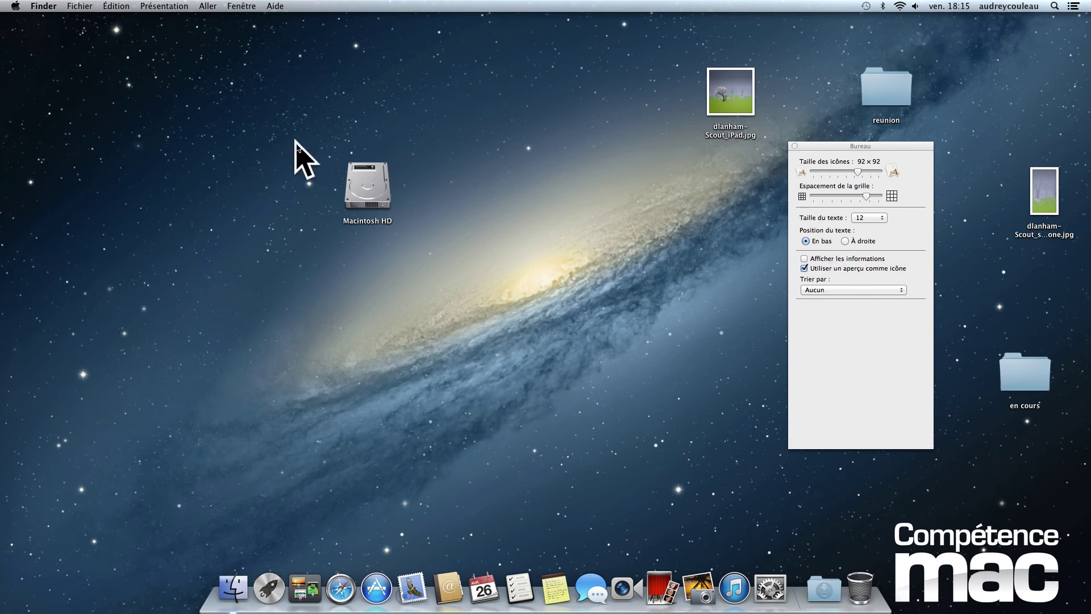
pyautogui.moveTo(386, 194); pyautogui.dragTo(680, 388)
pyautogui.moveTo(880, 97); pyautogui.dragTo(339, 138)
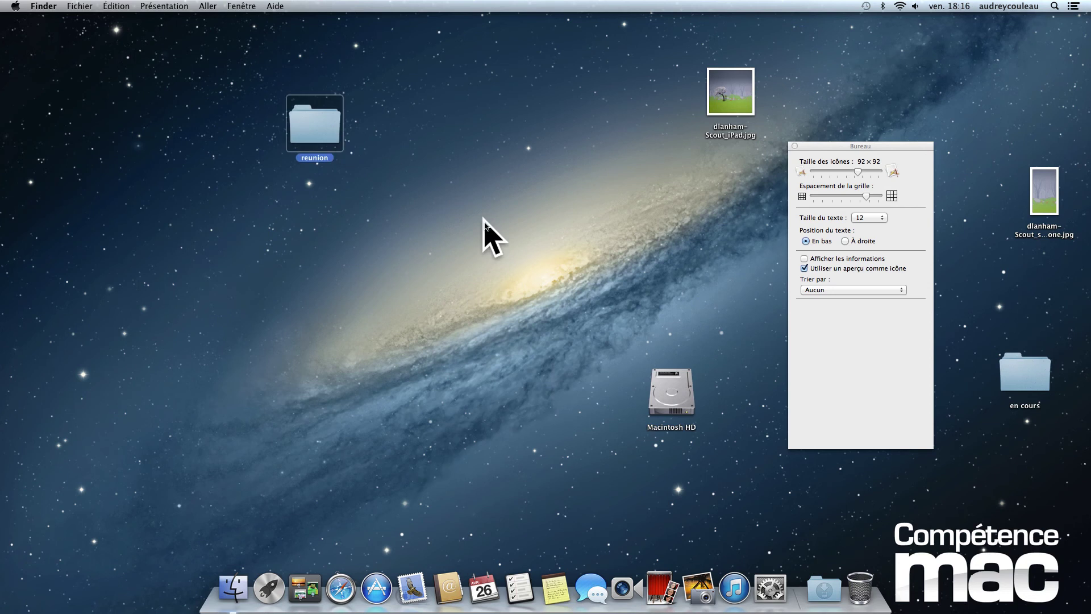
pyautogui.click(534, 257)
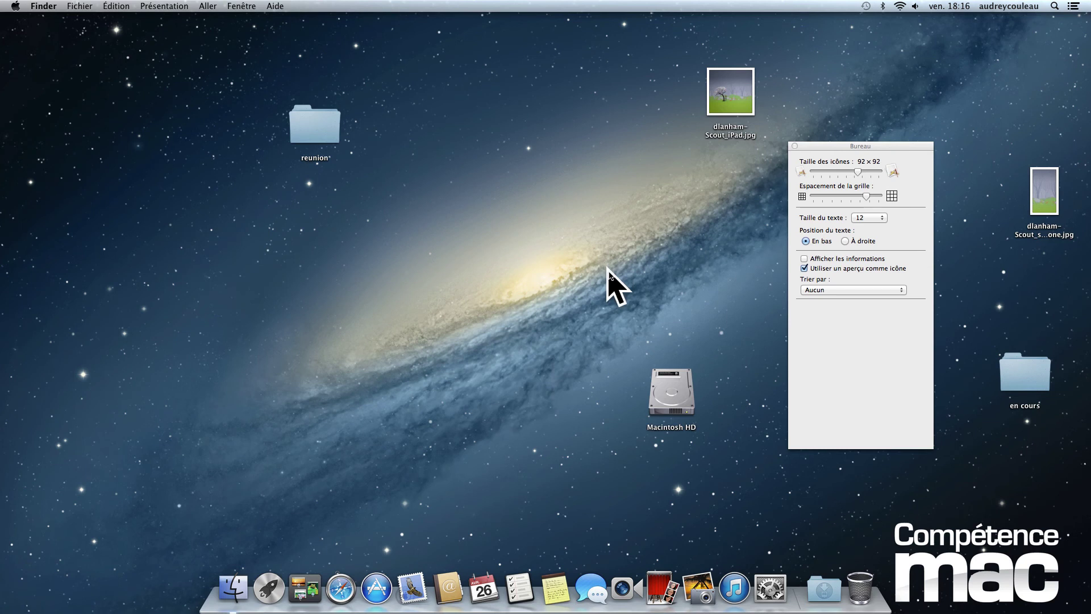
# Step: Sort the desktop icons by "Nom" and return the sorting to "Aucun" to restore the free arrangement
pyautogui.click(874, 289)
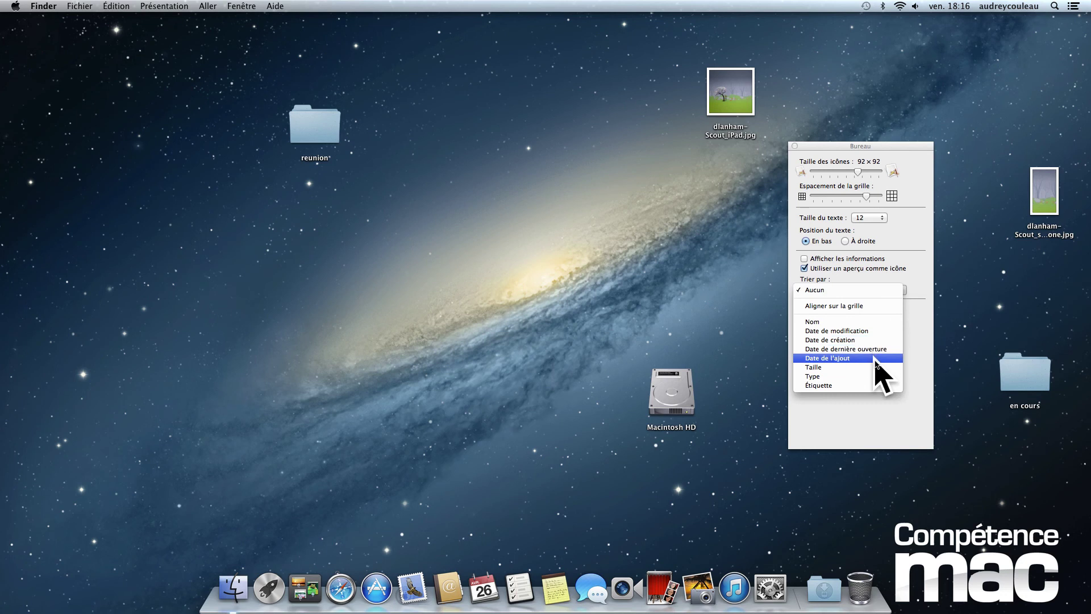
pyautogui.click(867, 321)
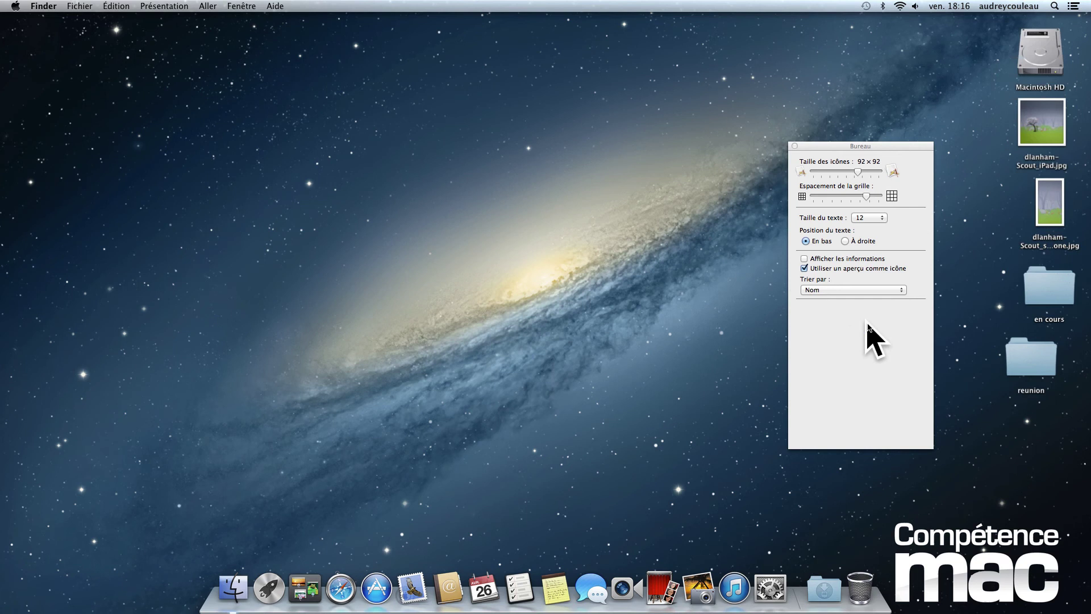
pyautogui.click(1052, 40)
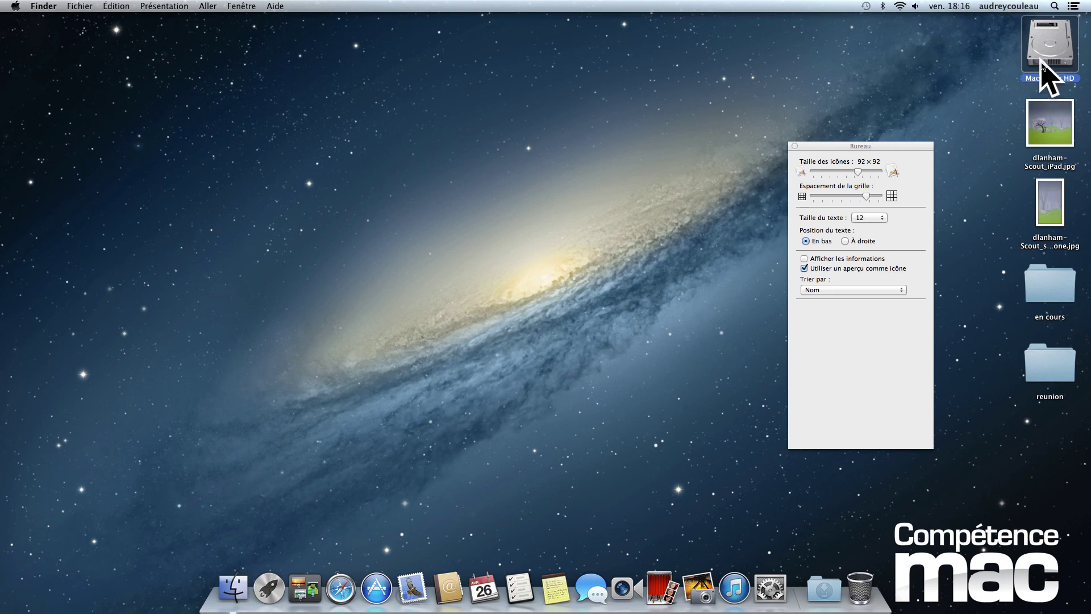
pyautogui.click(985, 64)
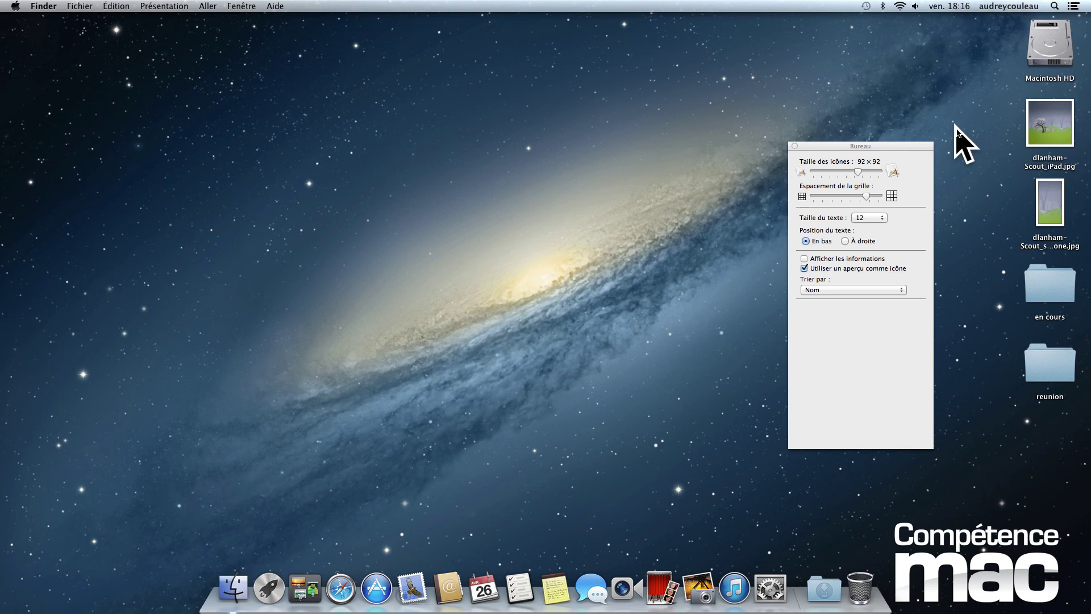
pyautogui.click(823, 290)
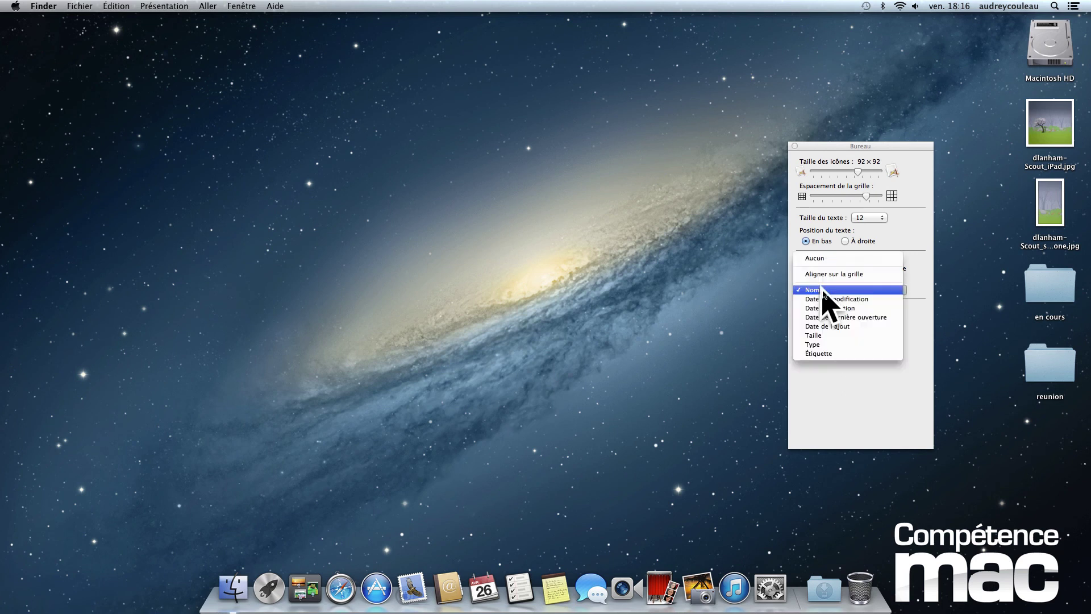
pyautogui.click(839, 259)
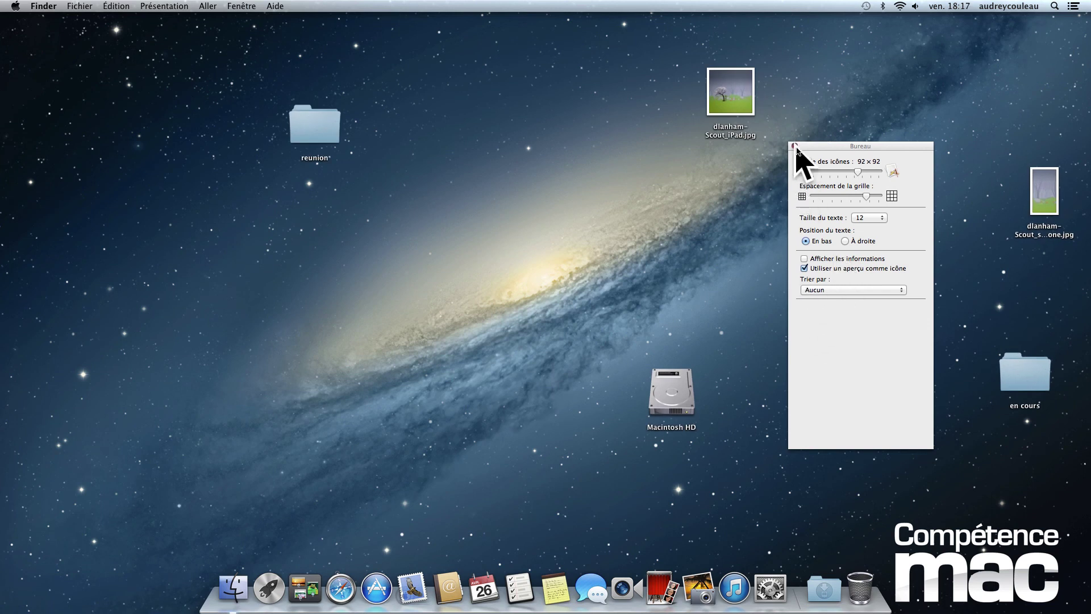
# Step: Sort the desktop icons by "Nom" in the view options and close the options window
pyautogui.moveTo(830, 146); pyautogui.dragTo(822, 177)
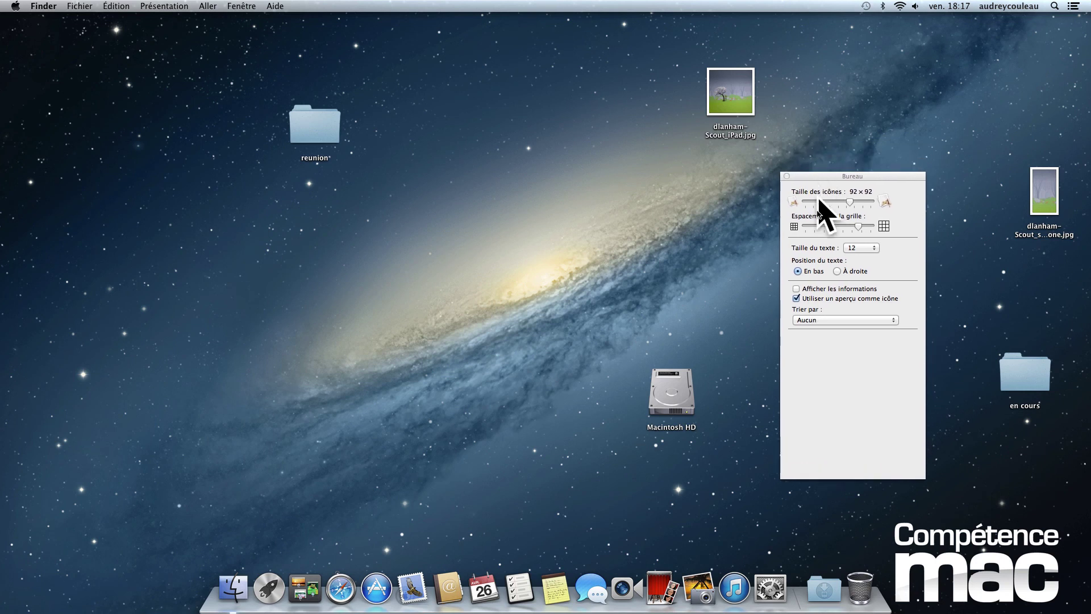
pyautogui.click(816, 321)
pyautogui.click(816, 354)
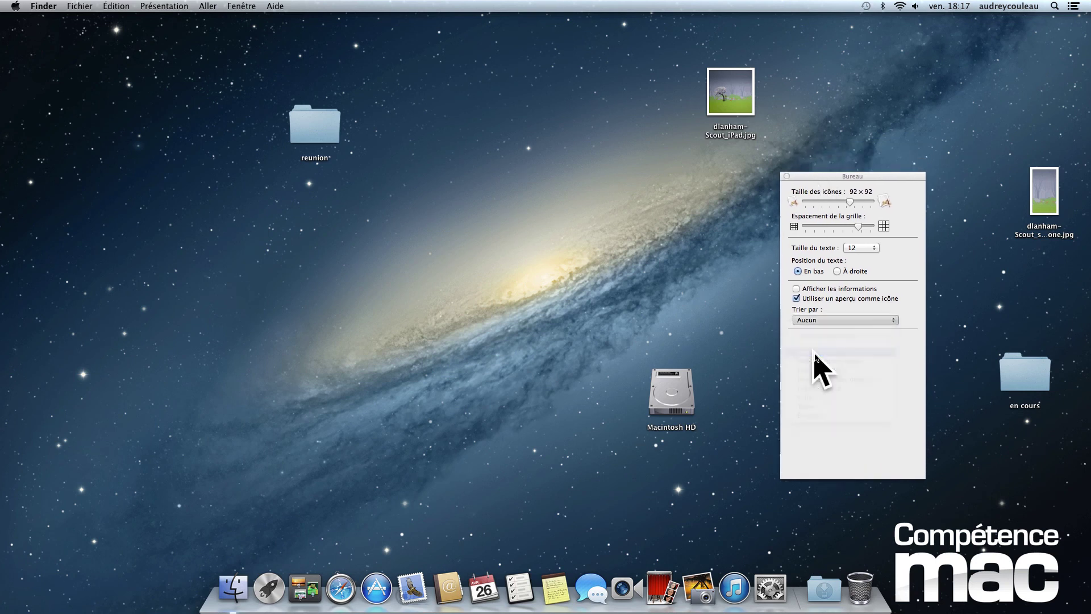
pyautogui.click(787, 176)
# Step: Switch the desktop sorting to "Aucun" without opening the view options window
pyautogui.click(173, 6)
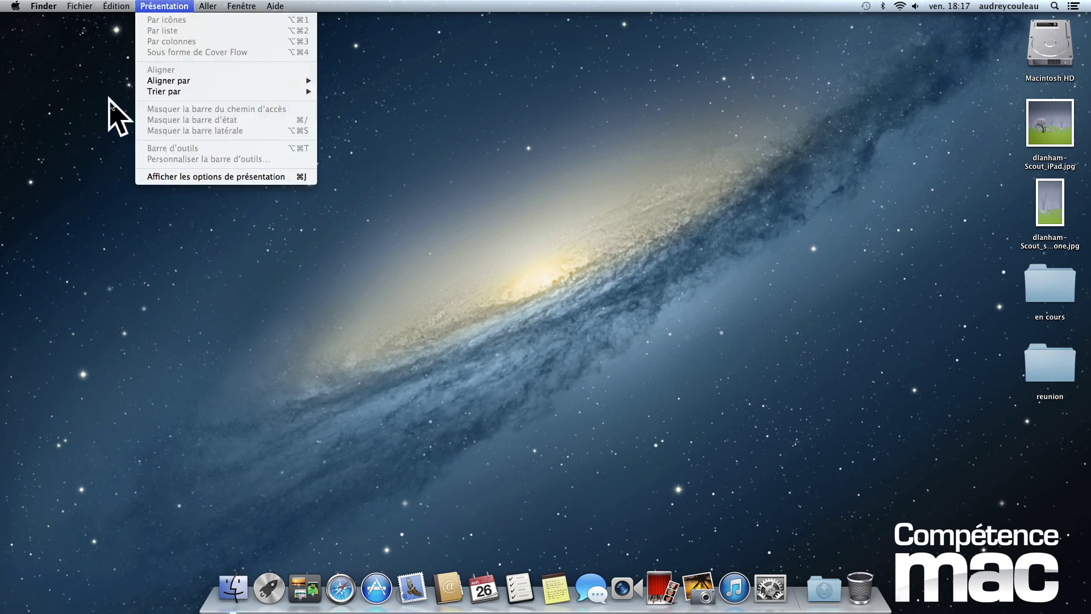
pyautogui.moveTo(153, 85)
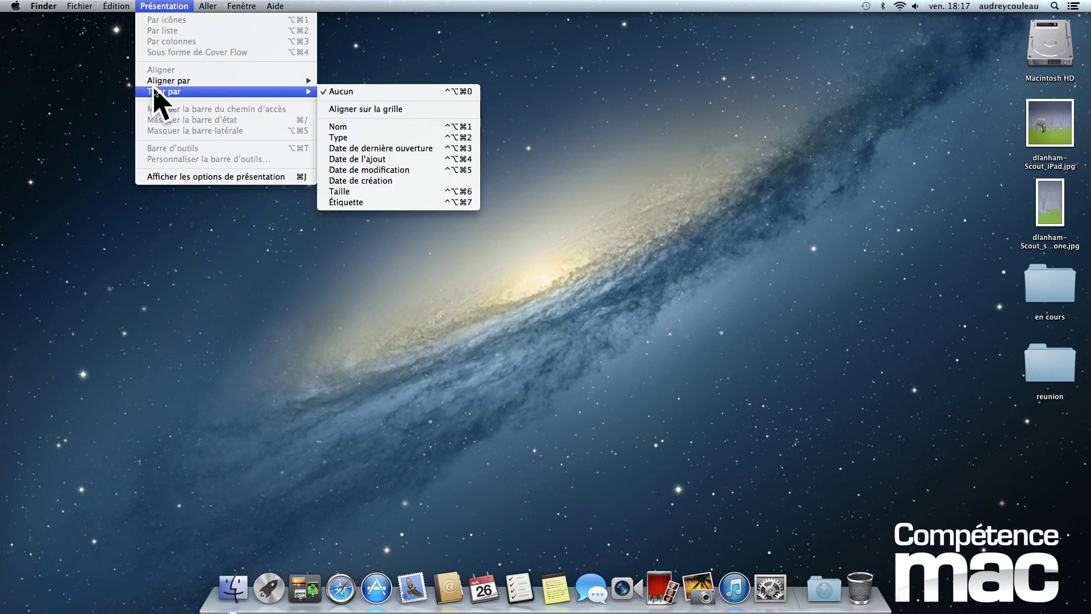
pyautogui.moveTo(157, 92)
pyautogui.click(356, 91)
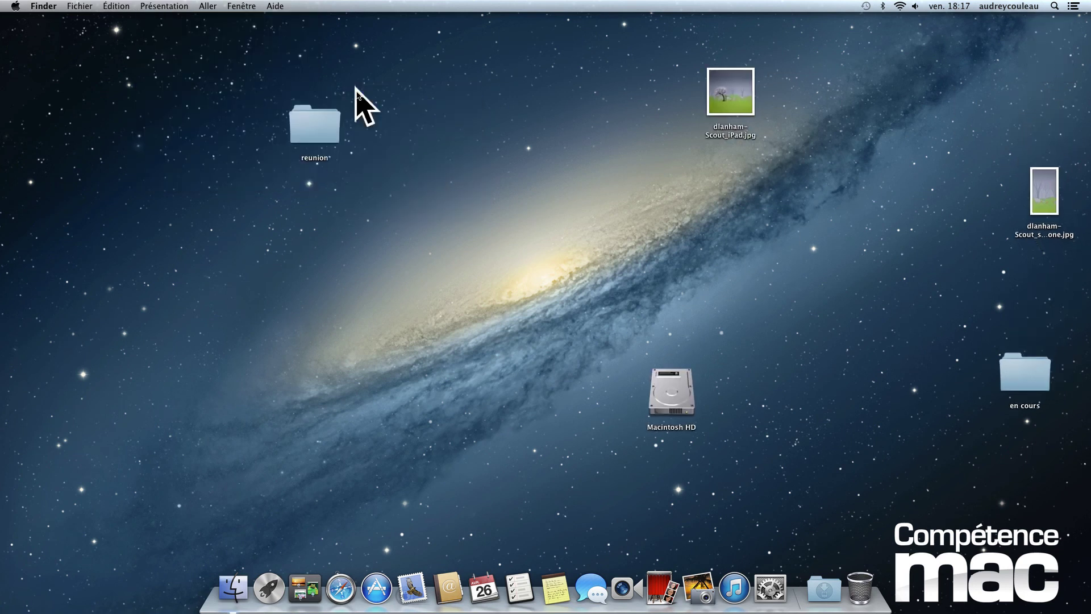
# Step: Sort the desktop icons by "Nom" without opening the view options window
pyautogui.click(172, 5)
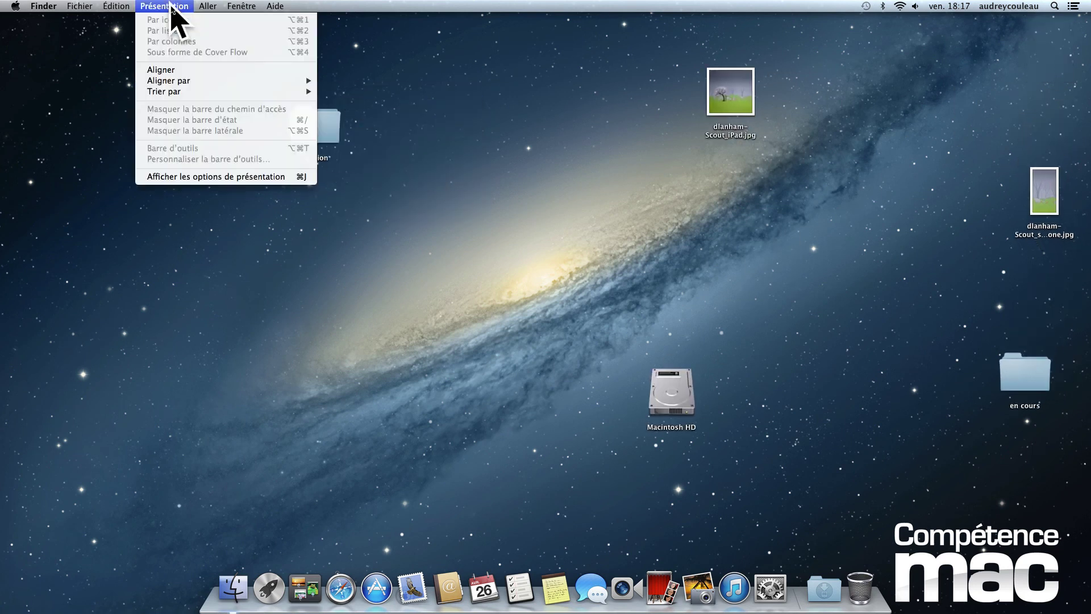
pyautogui.moveTo(113, 92)
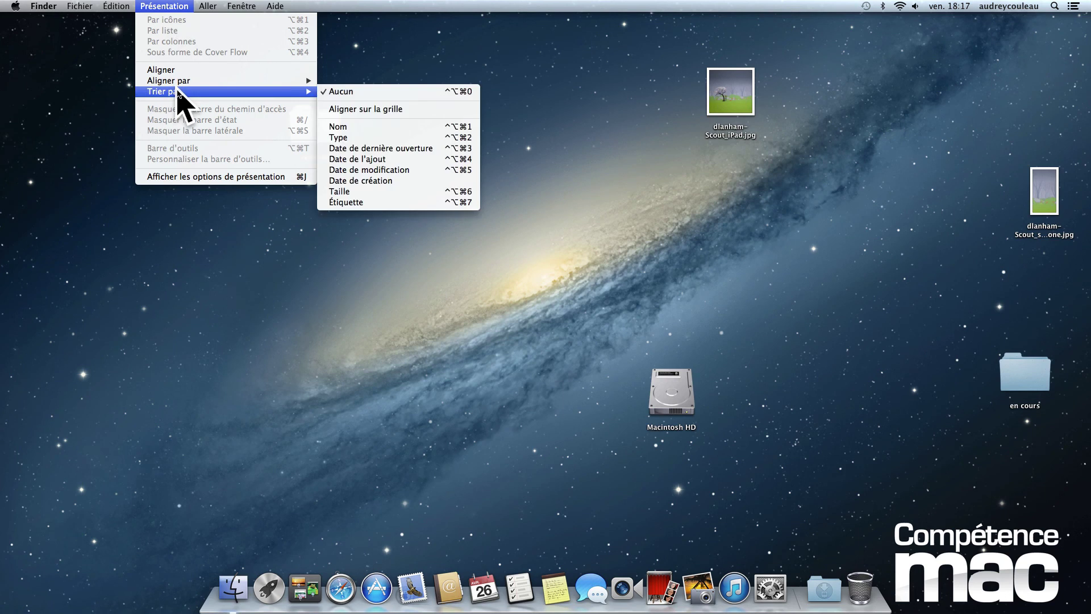
pyautogui.click(366, 128)
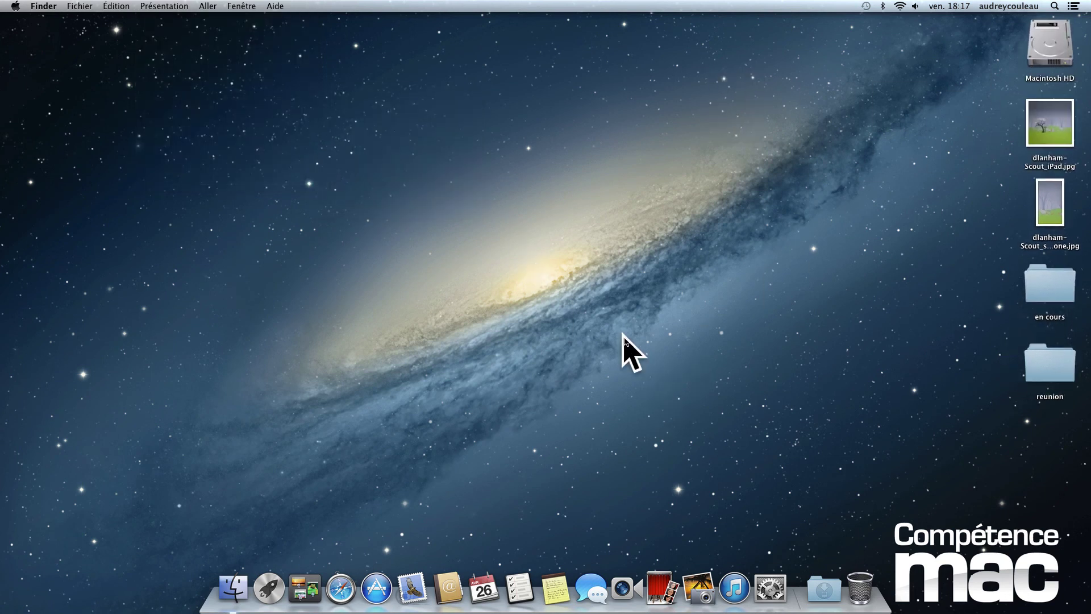